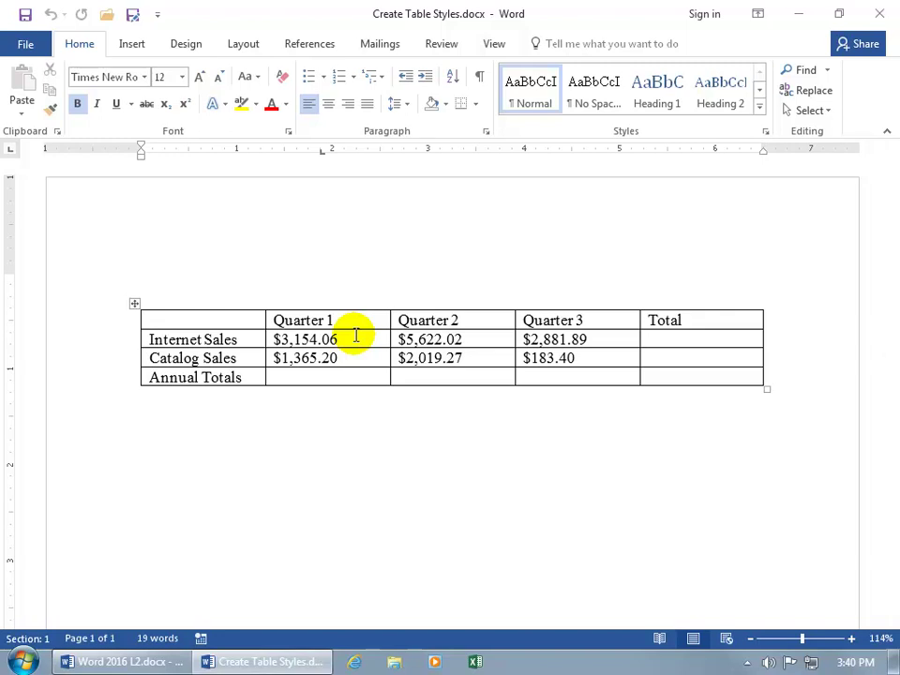
Start a new table style for the quarterly sales table and name it Pithy.
{"action": "left_click", "coordinate": [361, 340]}
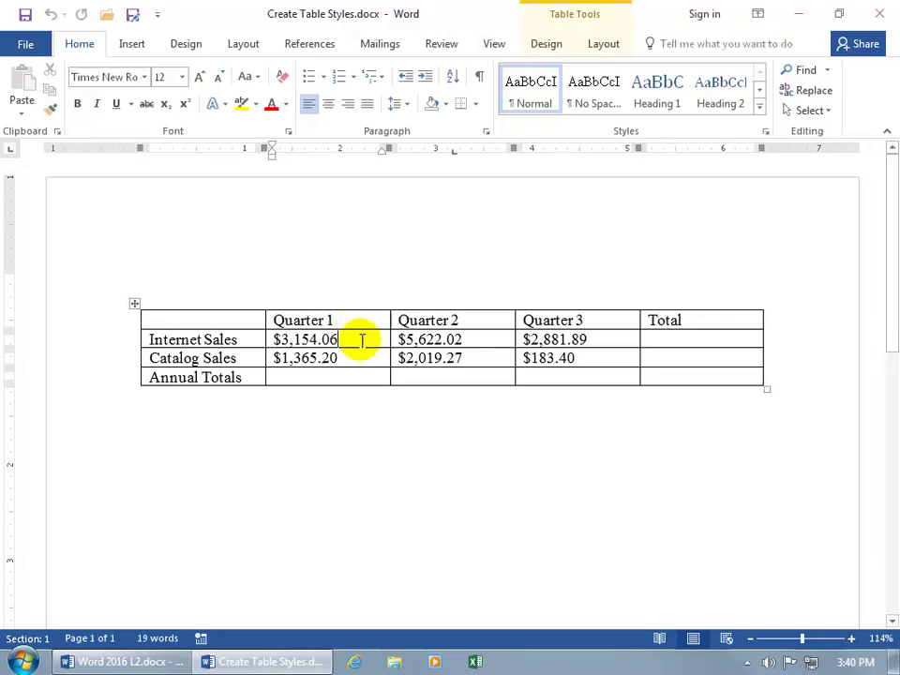
{"action": "left_click", "coordinate": [547, 44]}
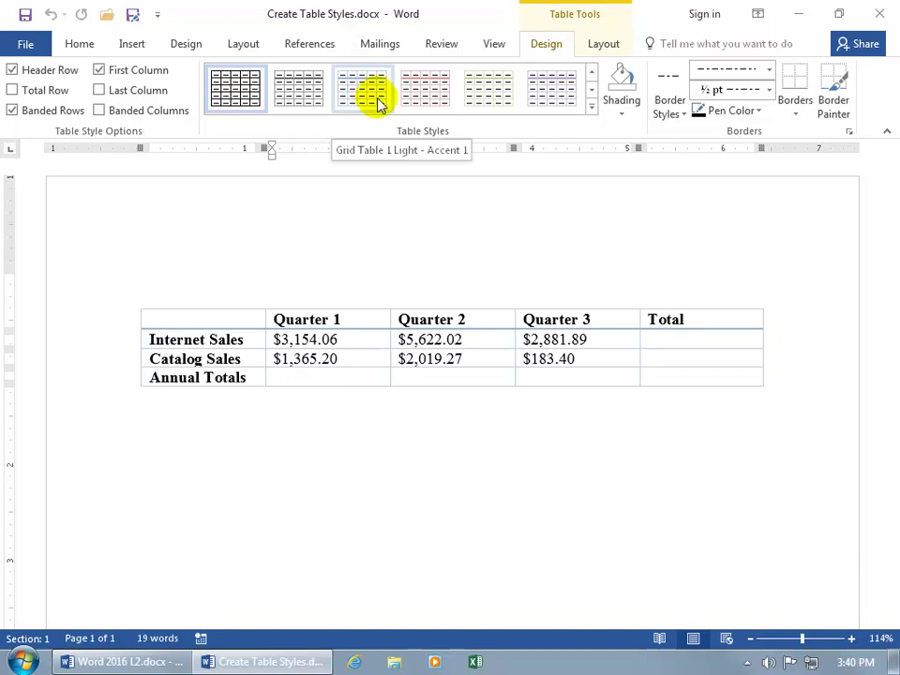
{"action": "left_click", "coordinate": [592, 107]}
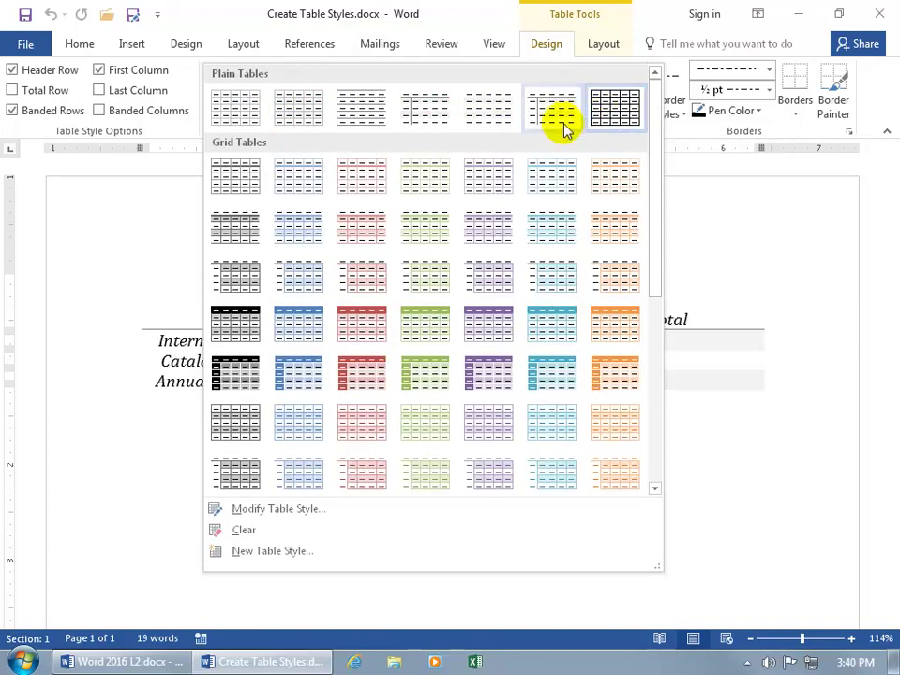
{"action": "left_click", "coordinate": [291, 554]}
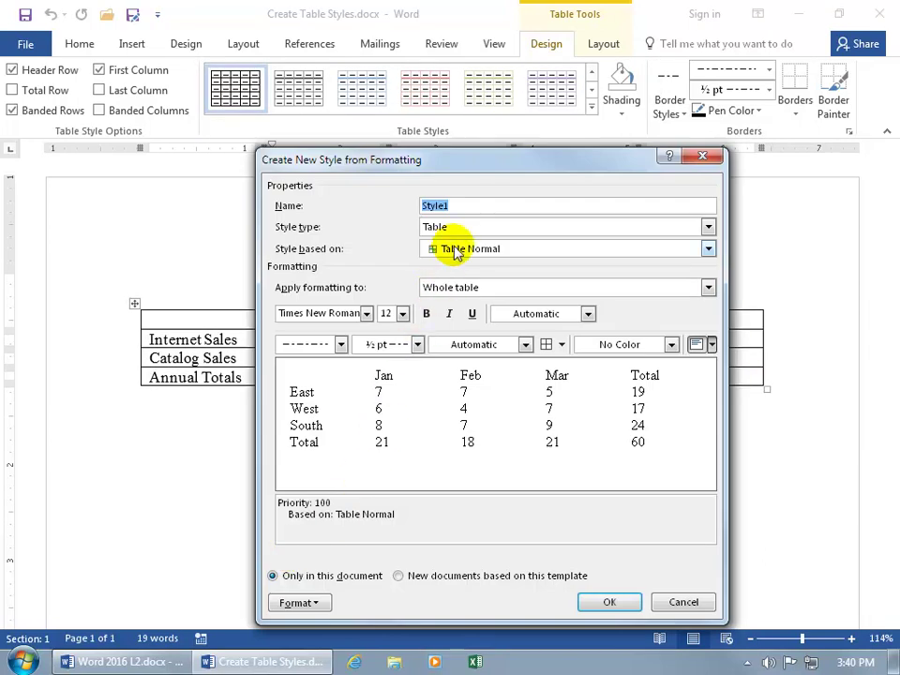
{"action": "type", "text": "Pithy"}
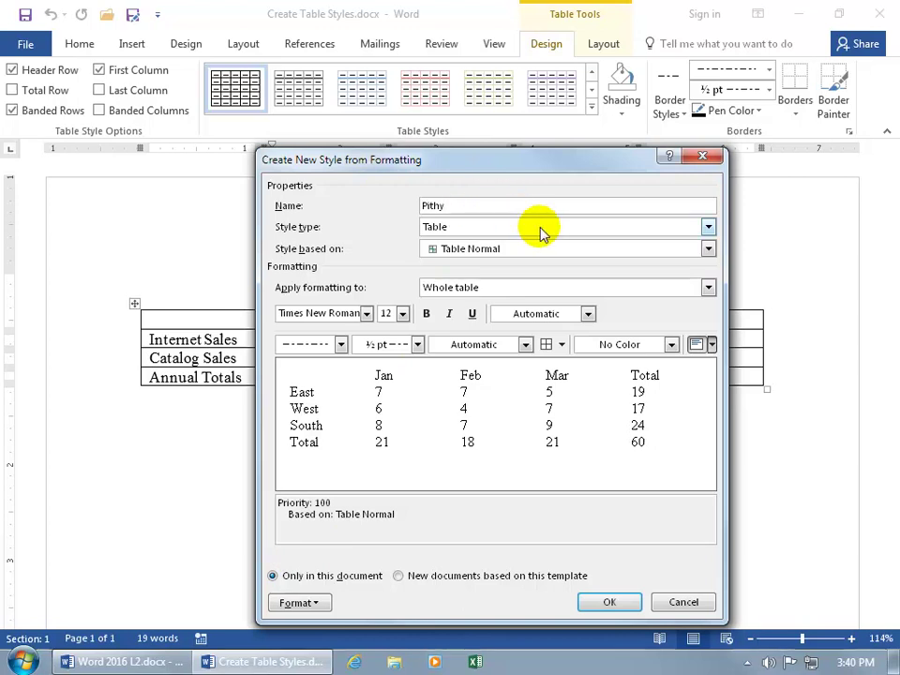
Review the choices for the new style's type, its base style and the table parts its formatting applies to.
{"action": "left_click", "coordinate": [708, 227]}
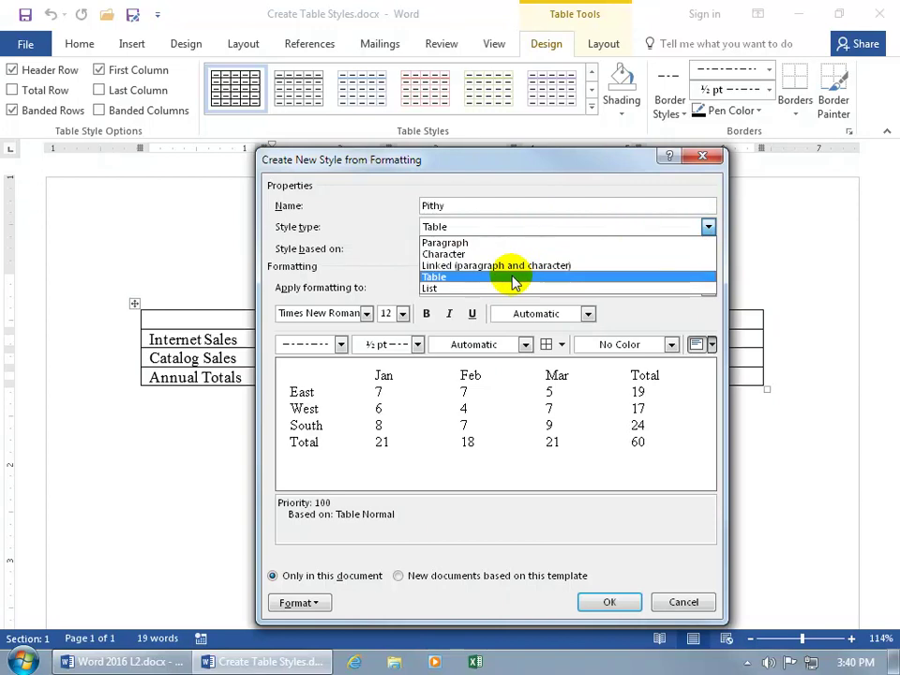
{"action": "left_click", "coordinate": [514, 280]}
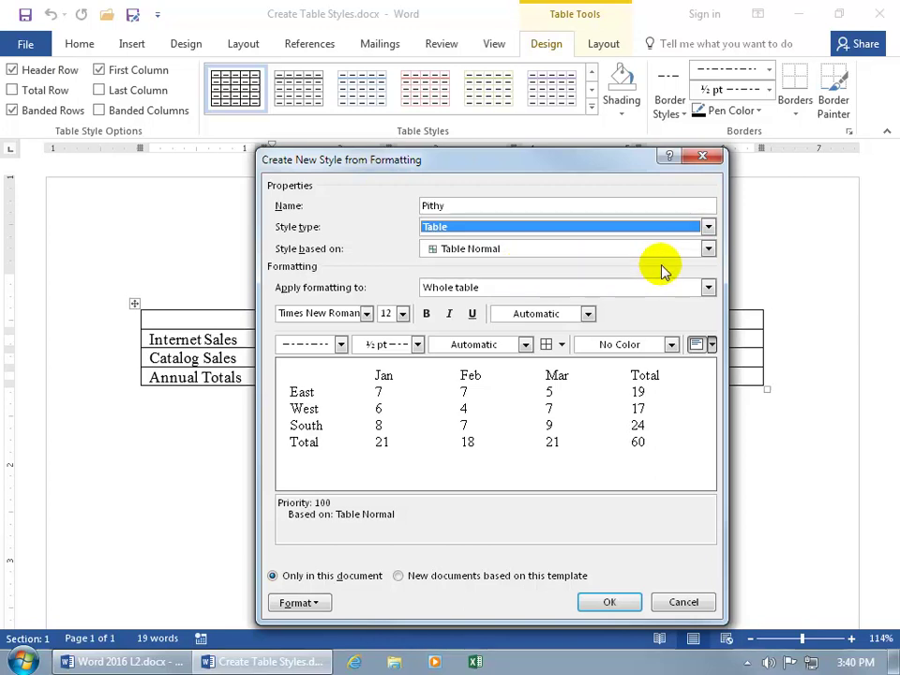
{"action": "left_click", "coordinate": [708, 249]}
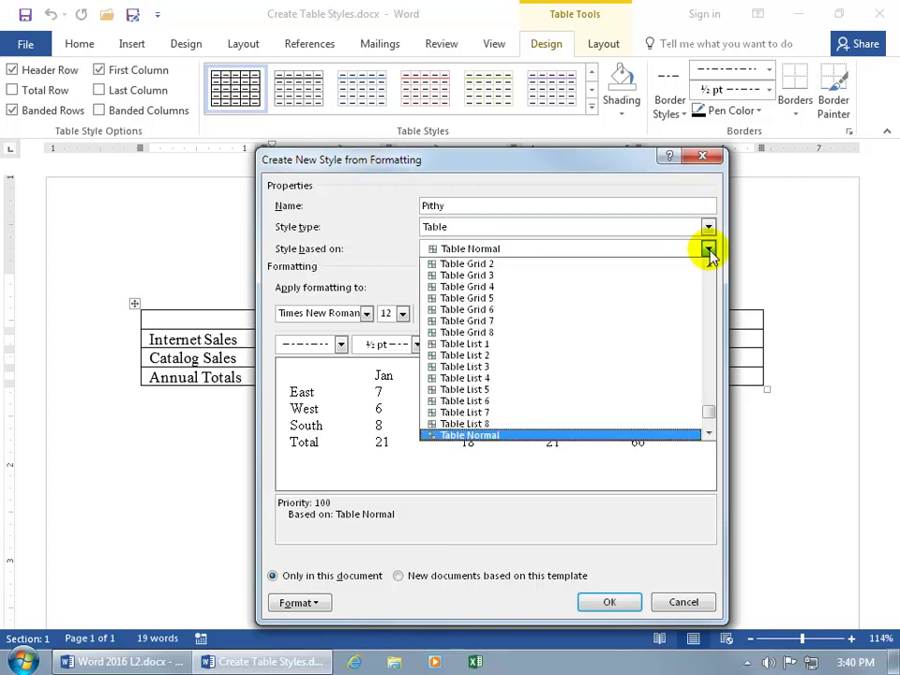
{"action": "left_click", "coordinate": [396, 277]}
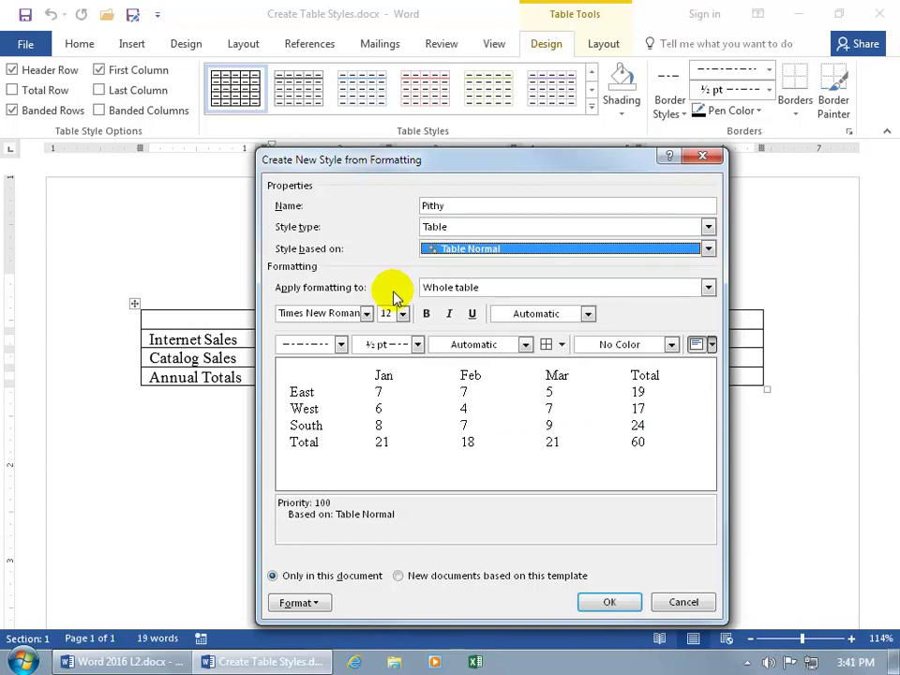
{"action": "left_click", "coordinate": [709, 288]}
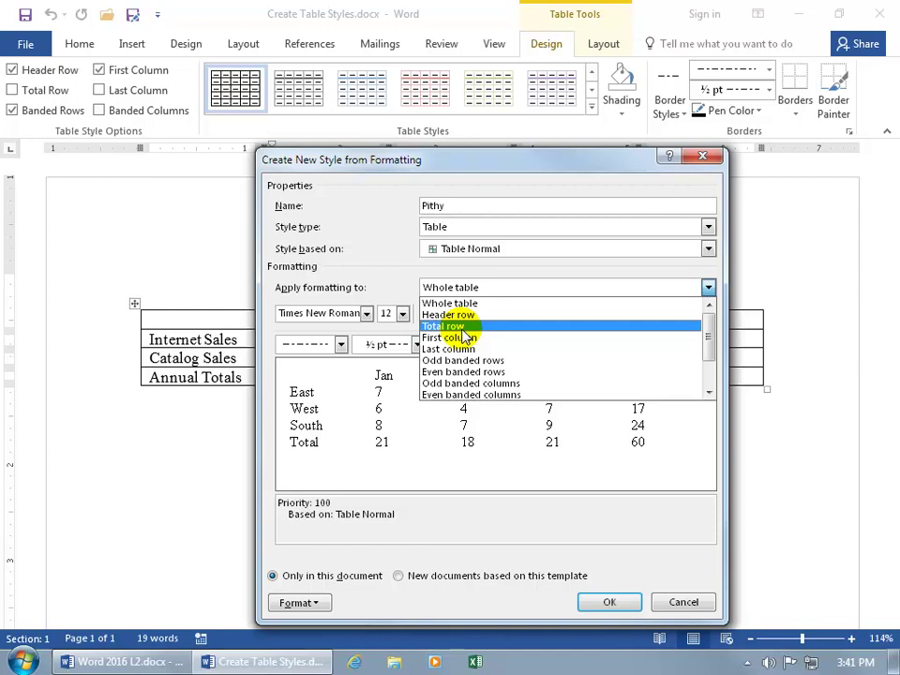
{"action": "left_click", "coordinate": [402, 275]}
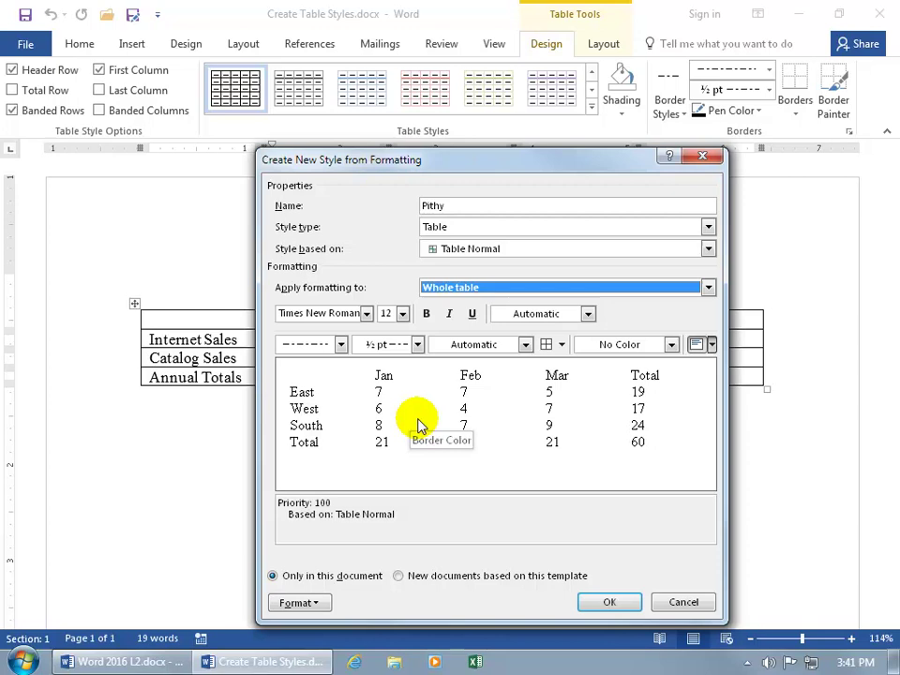
Set the whole-table font of the new style to Monotype Corsiva, bold, in standard Red.
{"action": "left_click", "coordinate": [342, 315]}
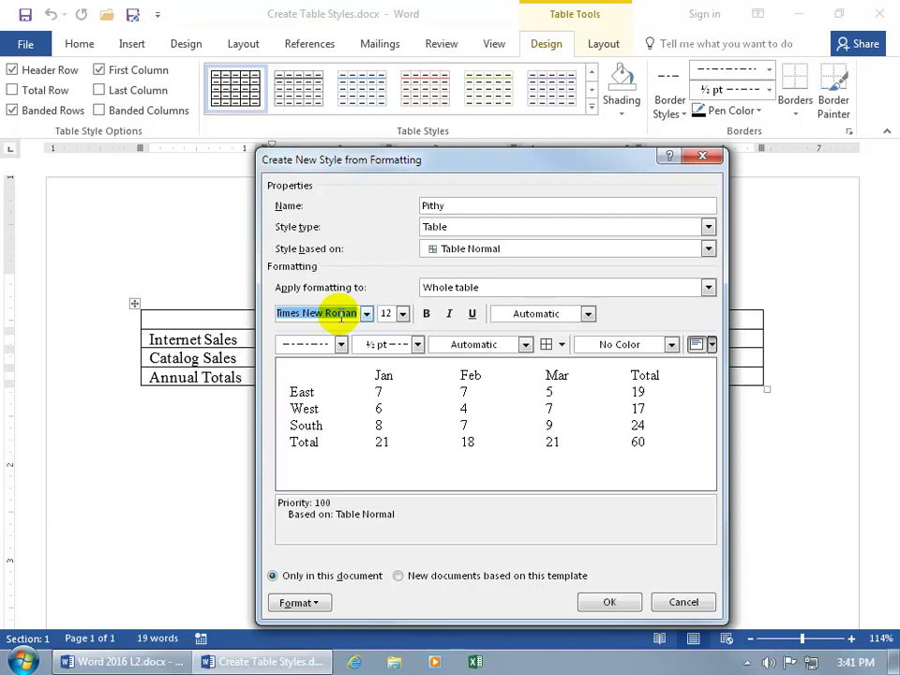
{"action": "type", "text": "Monotype Corsiva"}
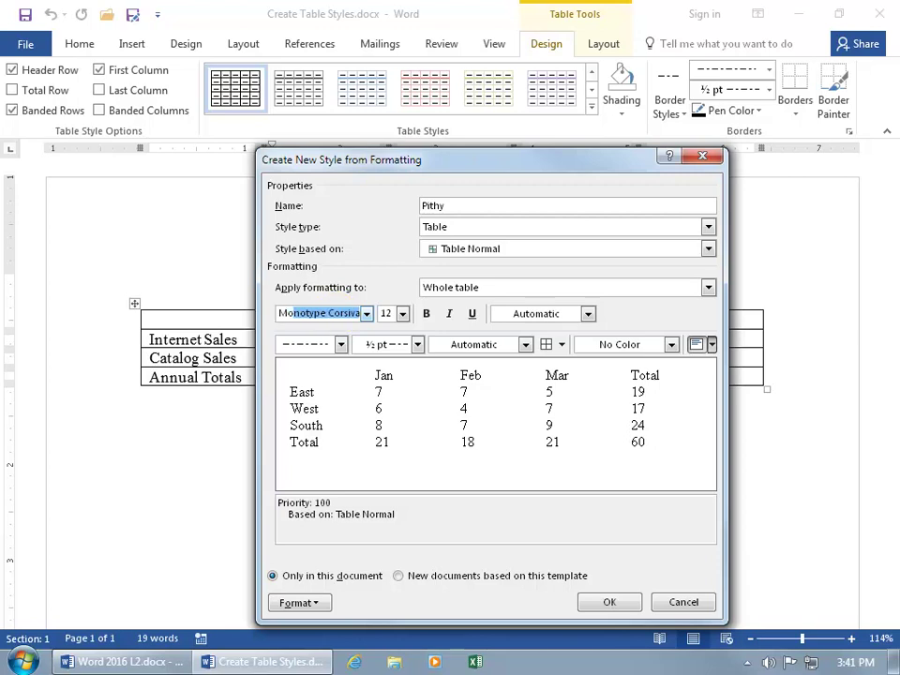
{"action": "key", "text": "Return"}
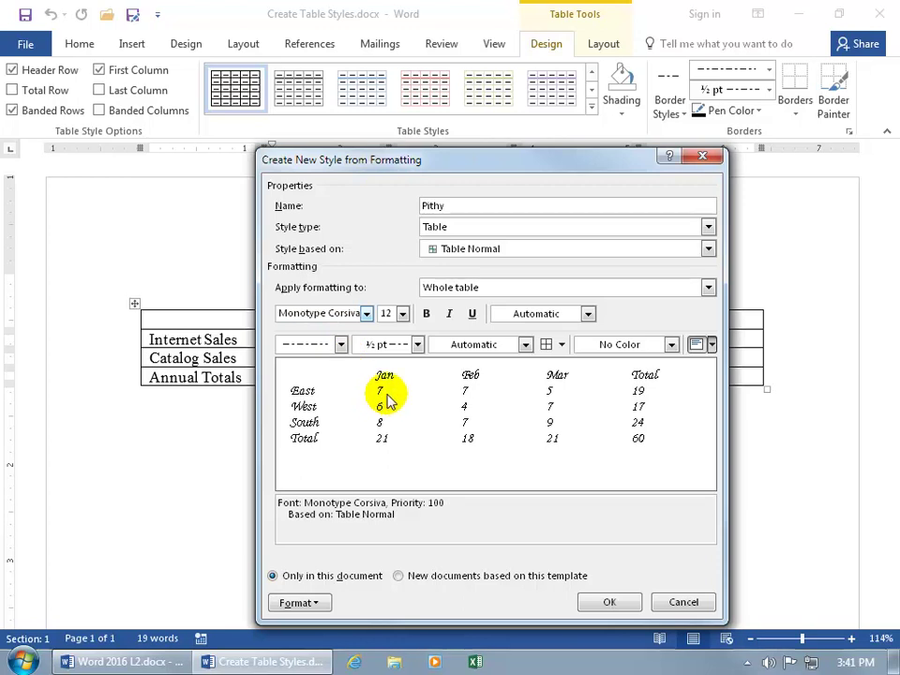
{"action": "left_click", "coordinate": [426, 314]}
{"action": "left_click", "coordinate": [589, 315]}
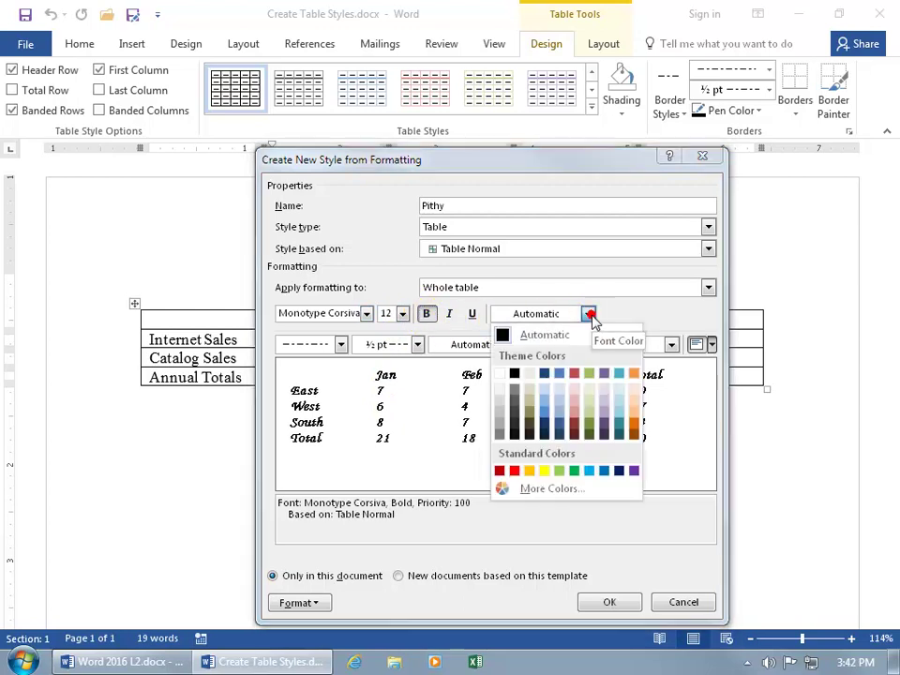
{"action": "left_click", "coordinate": [513, 470]}
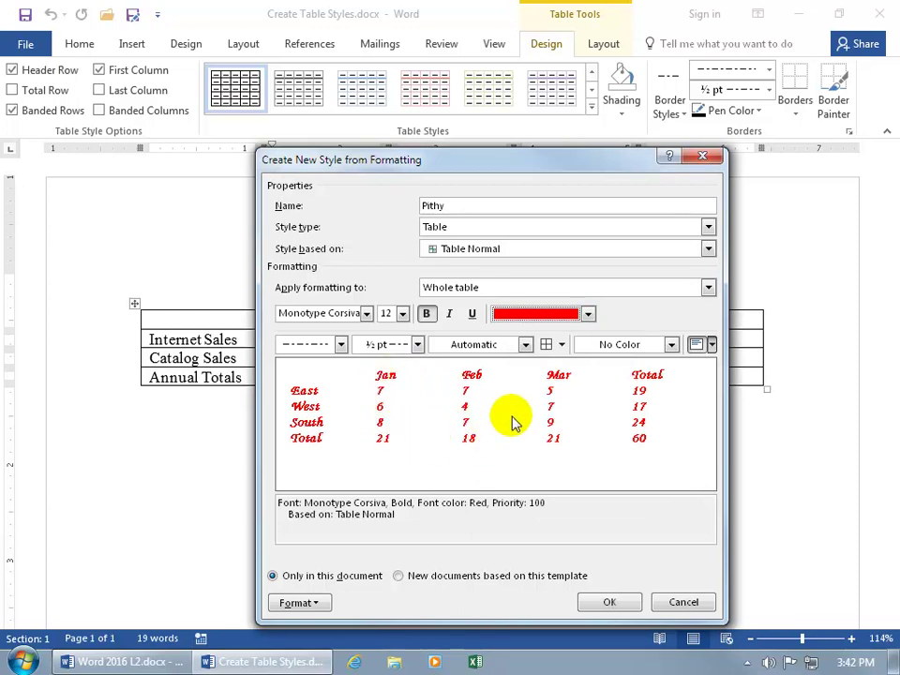
Add all borders to the table style and set their line style to a single solid line.
{"action": "left_click", "coordinate": [562, 345]}
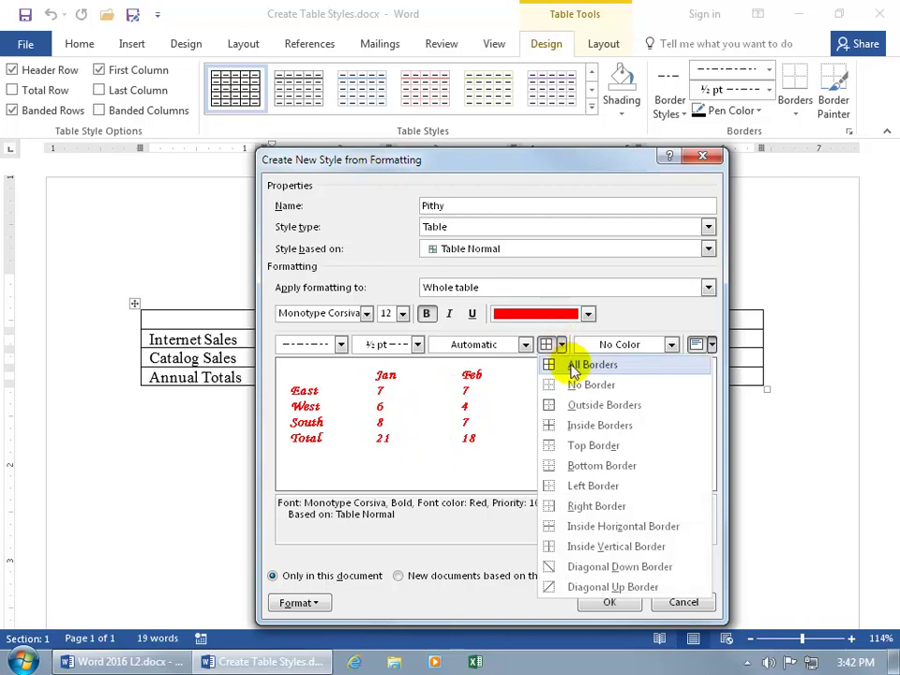
{"action": "left_click", "coordinate": [574, 370]}
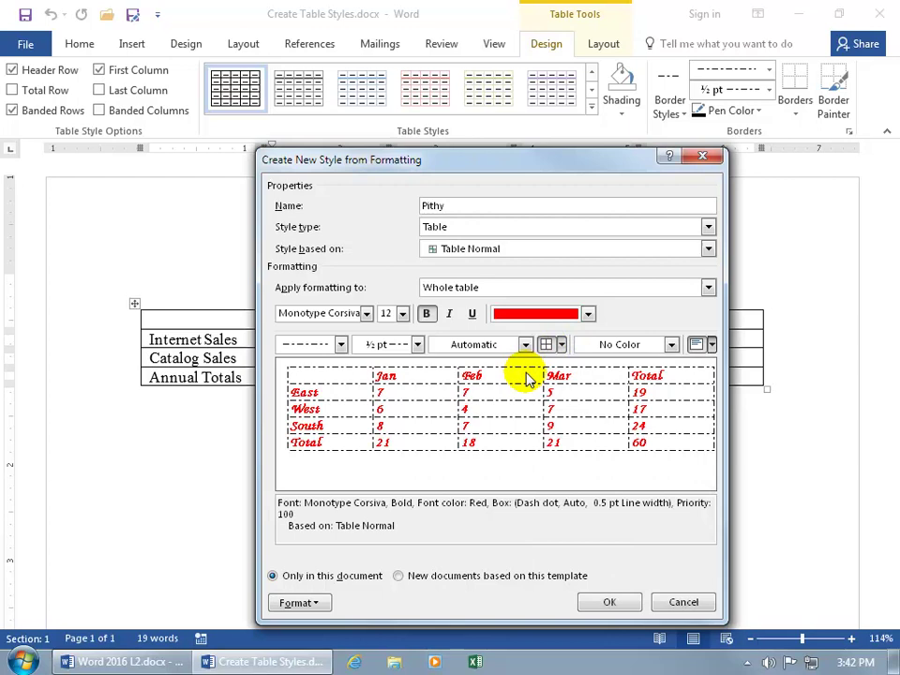
{"action": "left_click", "coordinate": [342, 345]}
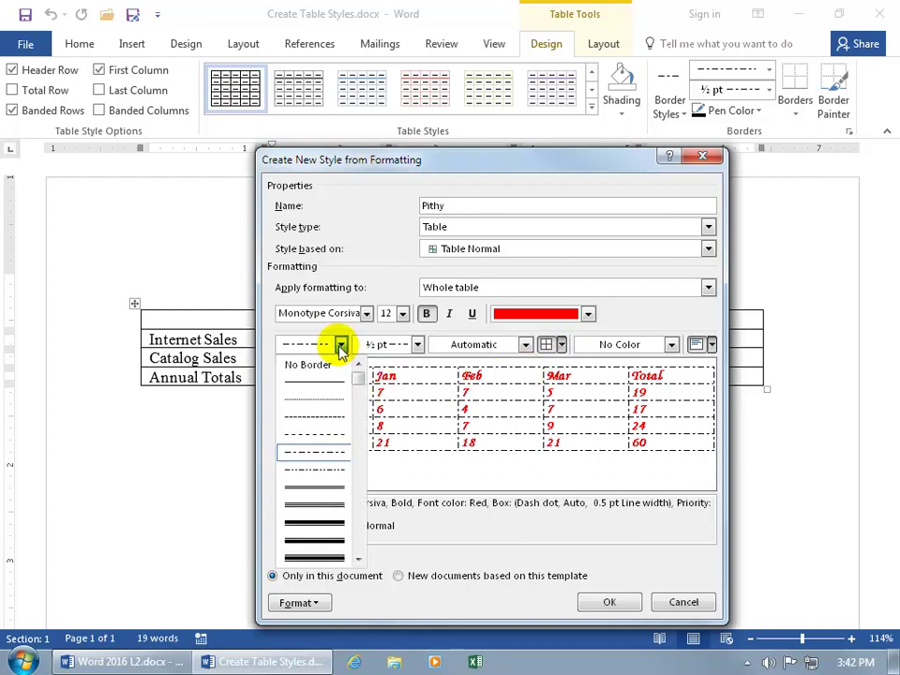
{"action": "left_click", "coordinate": [330, 382]}
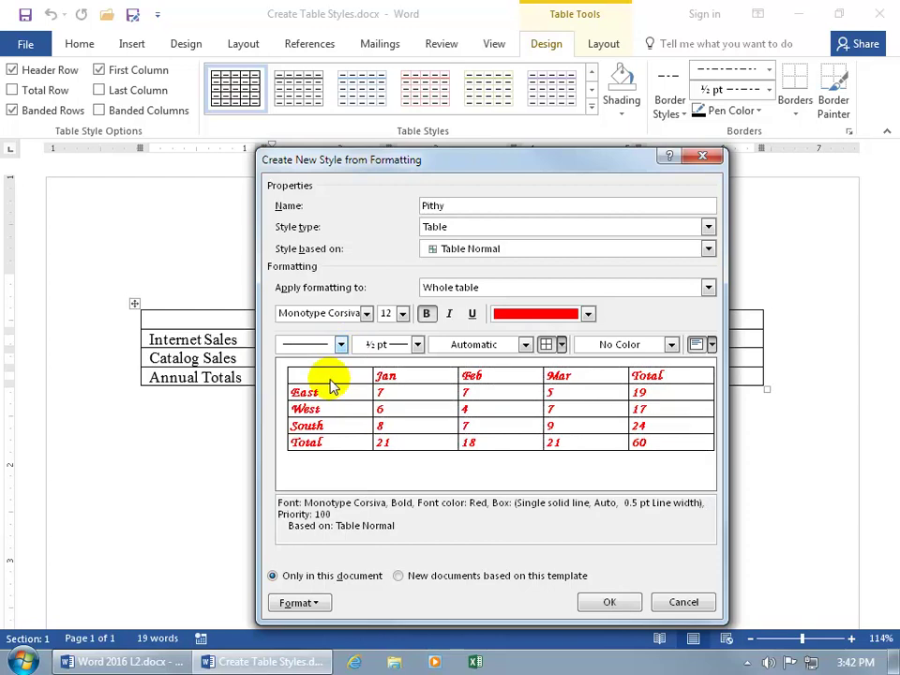
Try a 6 pt border weight in the table style, and return it to ½ pt.
{"action": "left_click", "coordinate": [418, 345]}
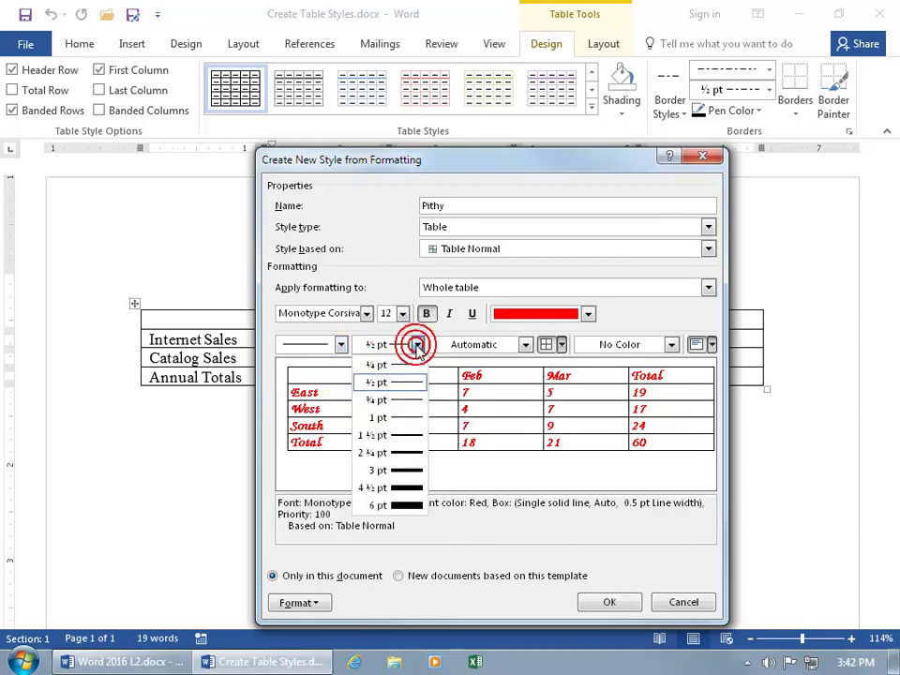
{"action": "left_click", "coordinate": [414, 504]}
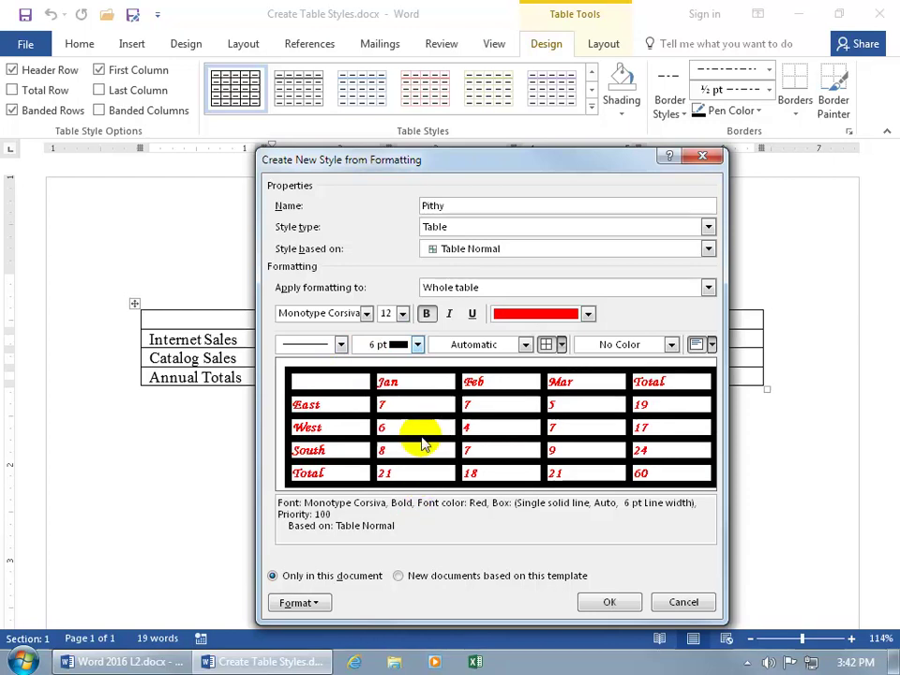
{"action": "left_click", "coordinate": [418, 346]}
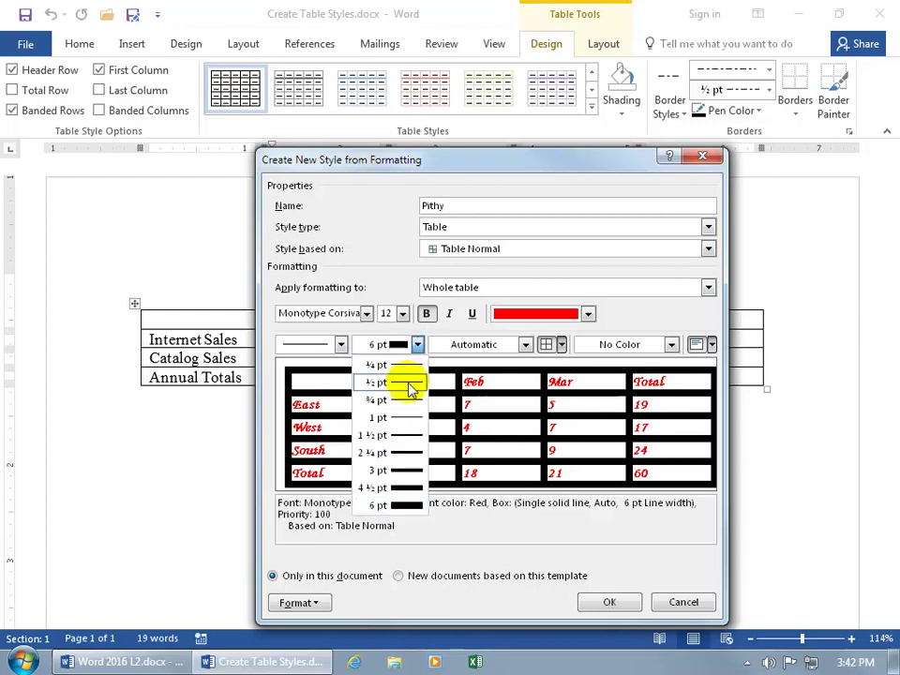
{"action": "left_click", "coordinate": [409, 381]}
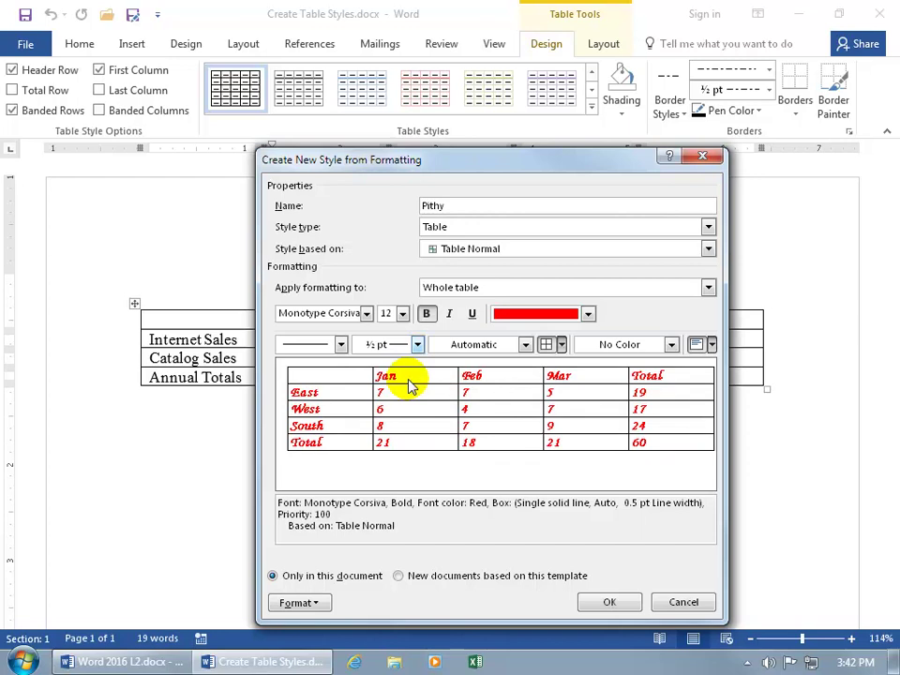
Try Light Blue as the style's border color, and settle on Dark Blue.
{"action": "left_click", "coordinate": [526, 345]}
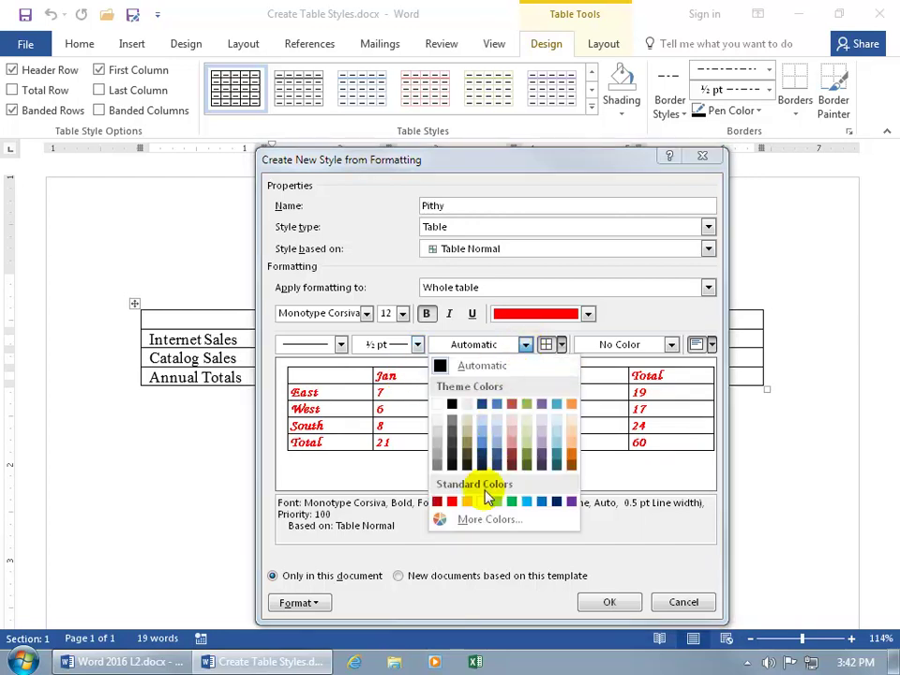
{"action": "left_click", "coordinate": [527, 503]}
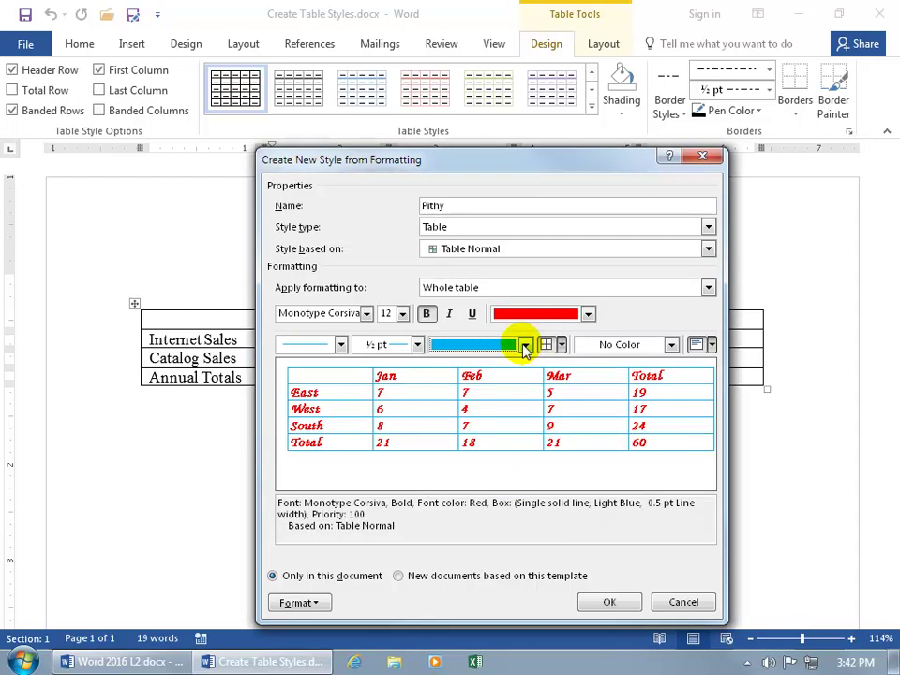
{"action": "left_click", "coordinate": [526, 347]}
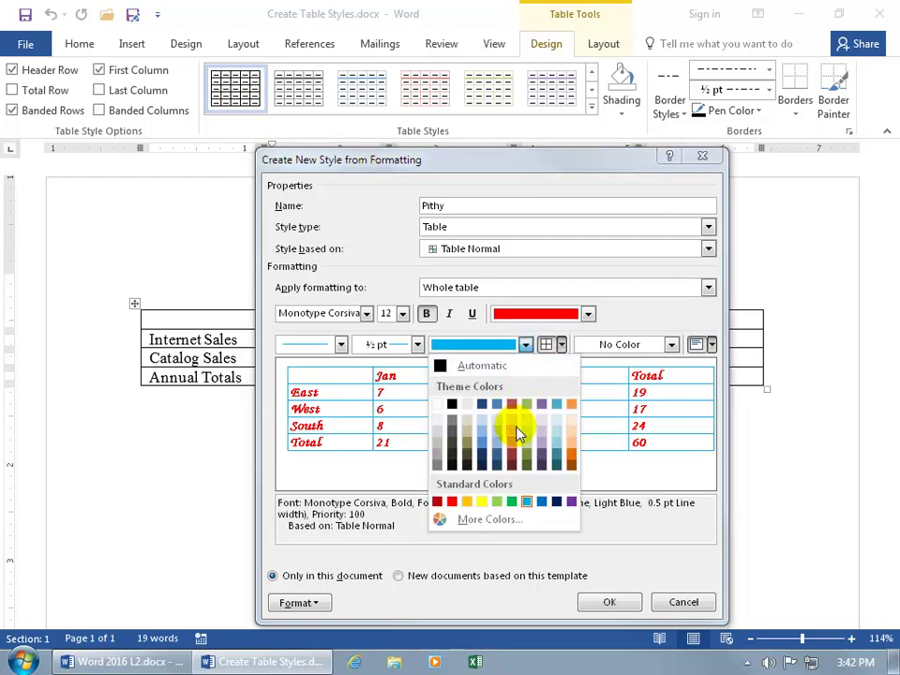
{"action": "left_click", "coordinate": [559, 503]}
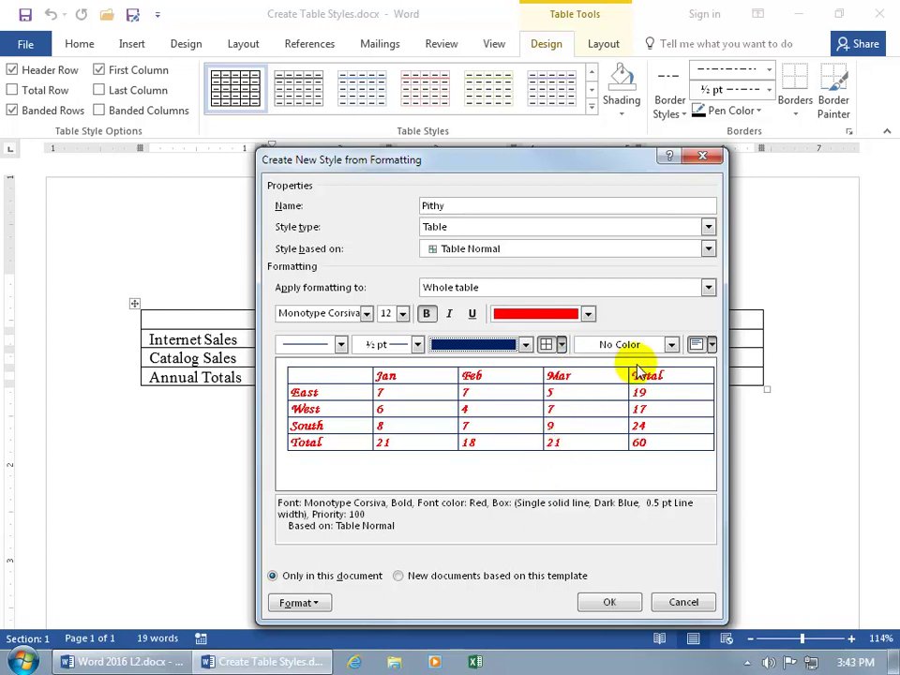
Shade the table style's cells with the lightest red Accent 2 tint and set the text alignment to Align Center.
{"action": "left_click", "coordinate": [671, 345]}
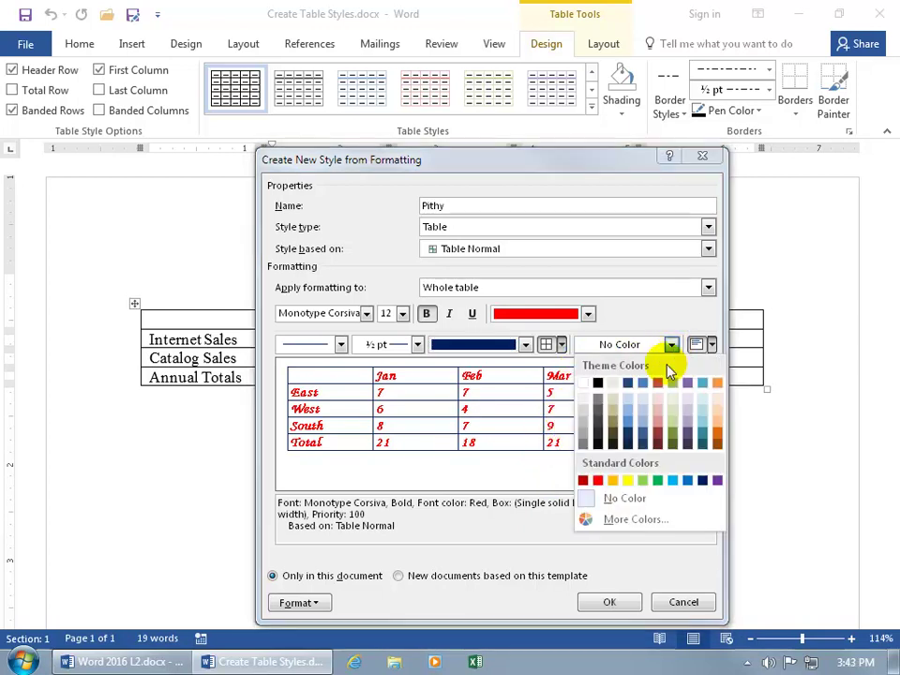
{"action": "left_click", "coordinate": [657, 397]}
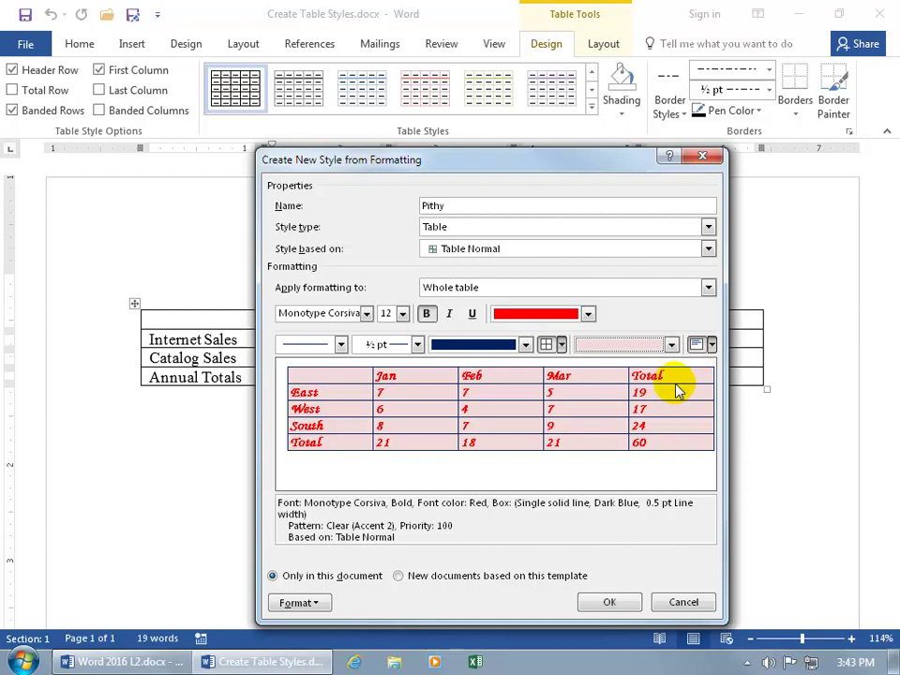
{"action": "left_click", "coordinate": [711, 345]}
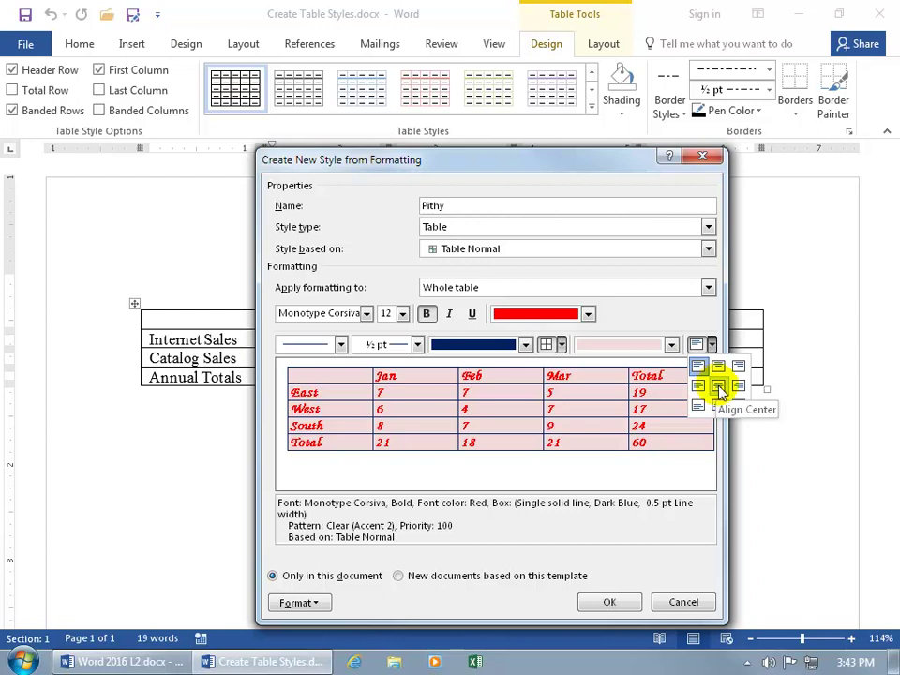
{"action": "left_click", "coordinate": [719, 387]}
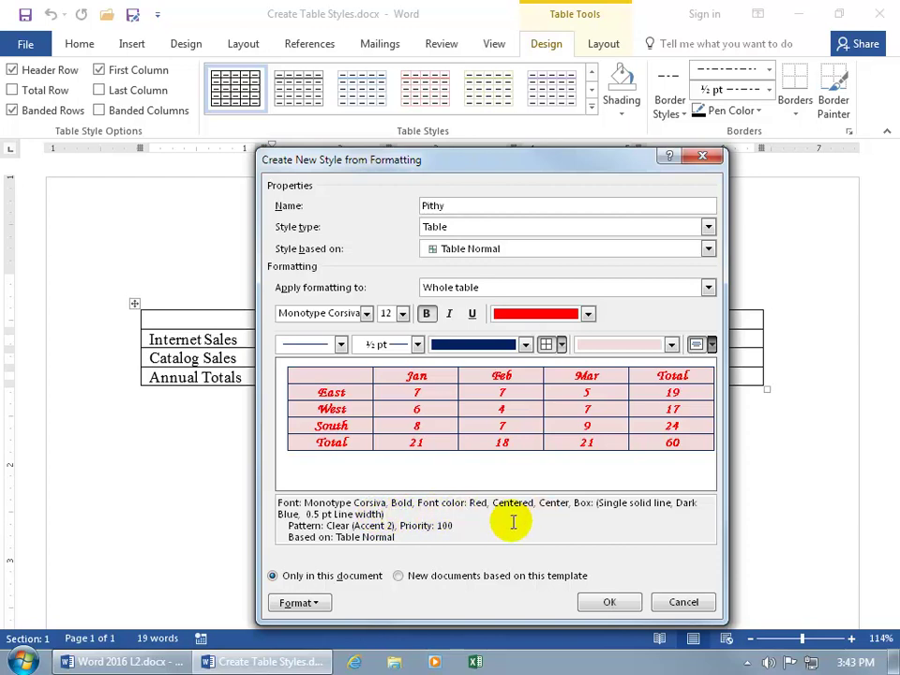
Make the style available in new documents based on this template, and view the style's Table Properties without changing them.
{"action": "left_click", "coordinate": [398, 577]}
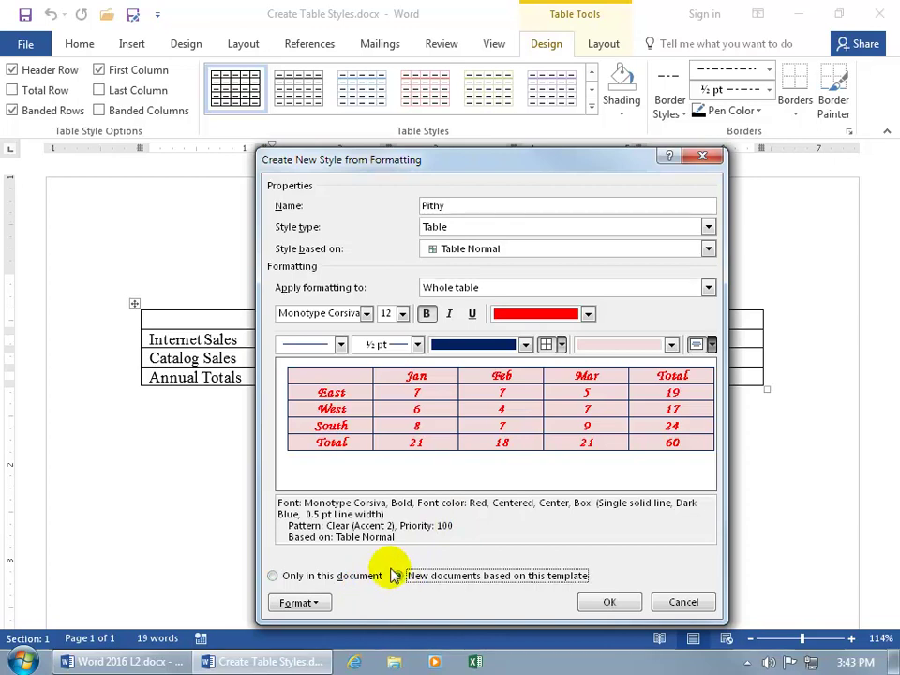
{"action": "left_click", "coordinate": [298, 603]}
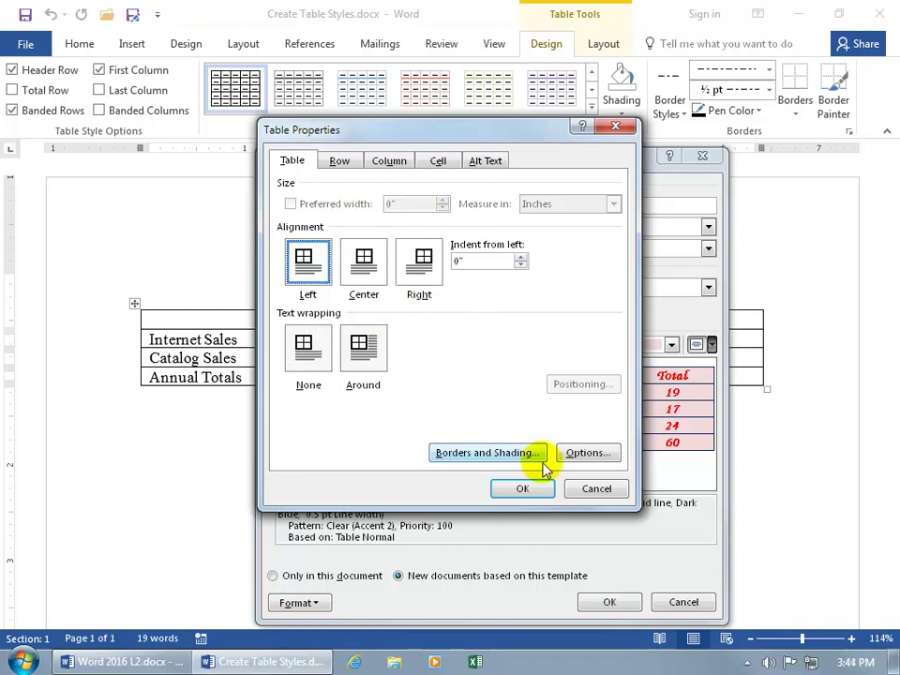
{"action": "left_click", "coordinate": [590, 490]}
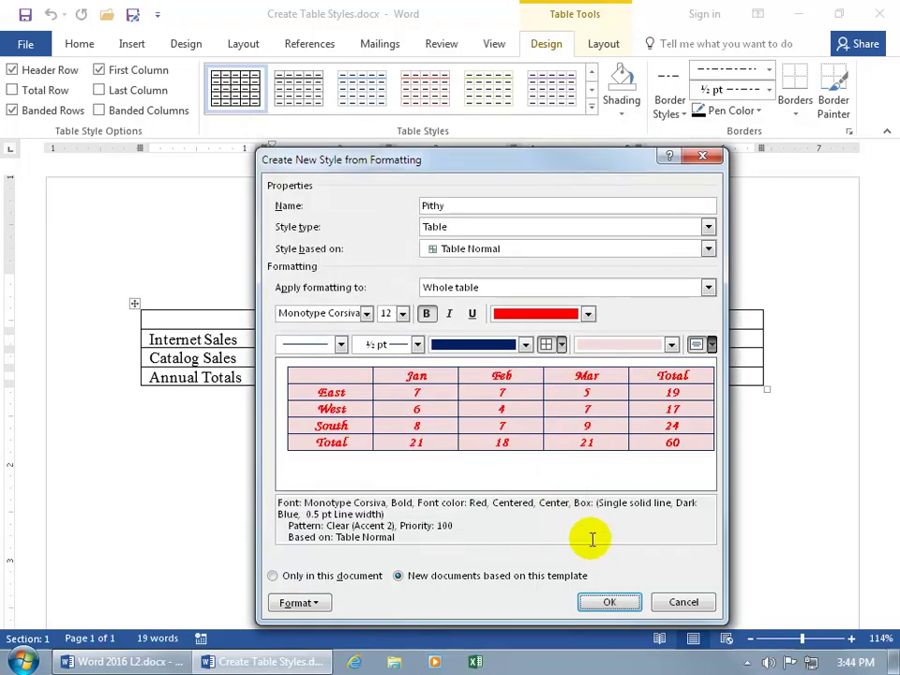
Save the new Pithy table style and apply it to the sales table.
{"action": "left_click", "coordinate": [607, 600]}
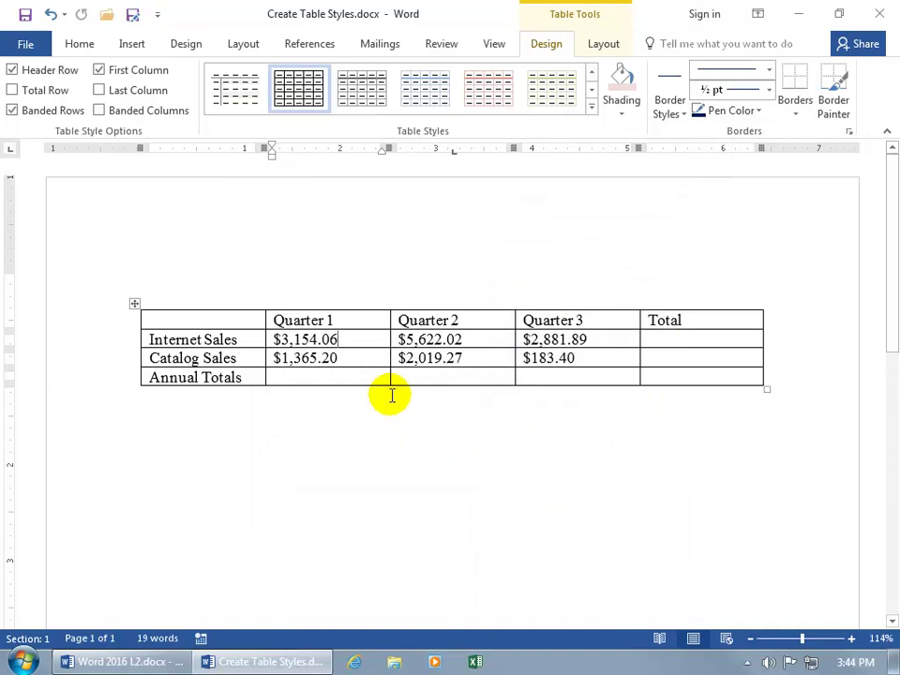
{"action": "left_click", "coordinate": [592, 107]}
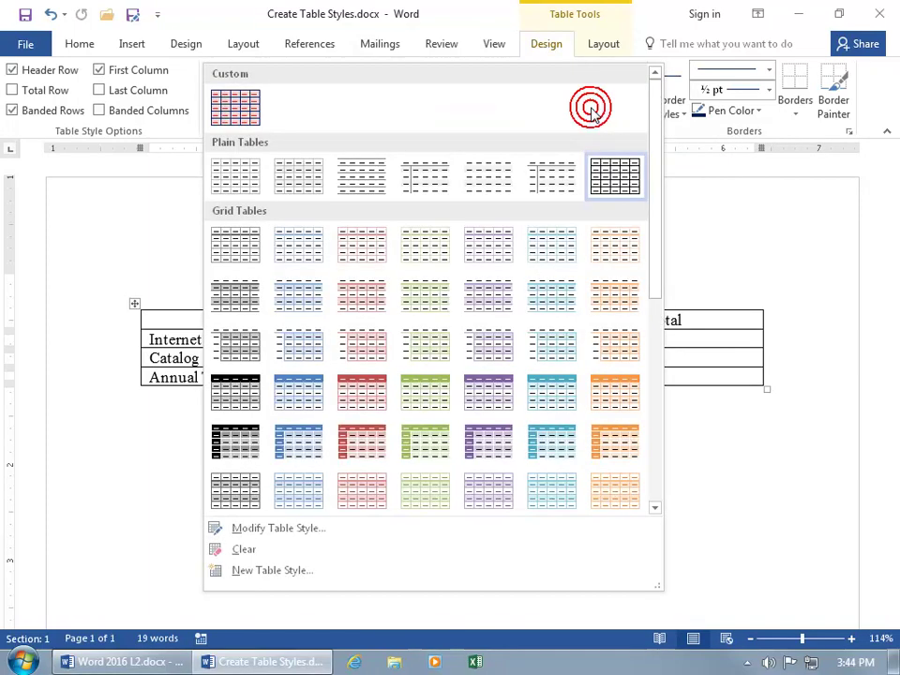
{"action": "left_click", "coordinate": [240, 113]}
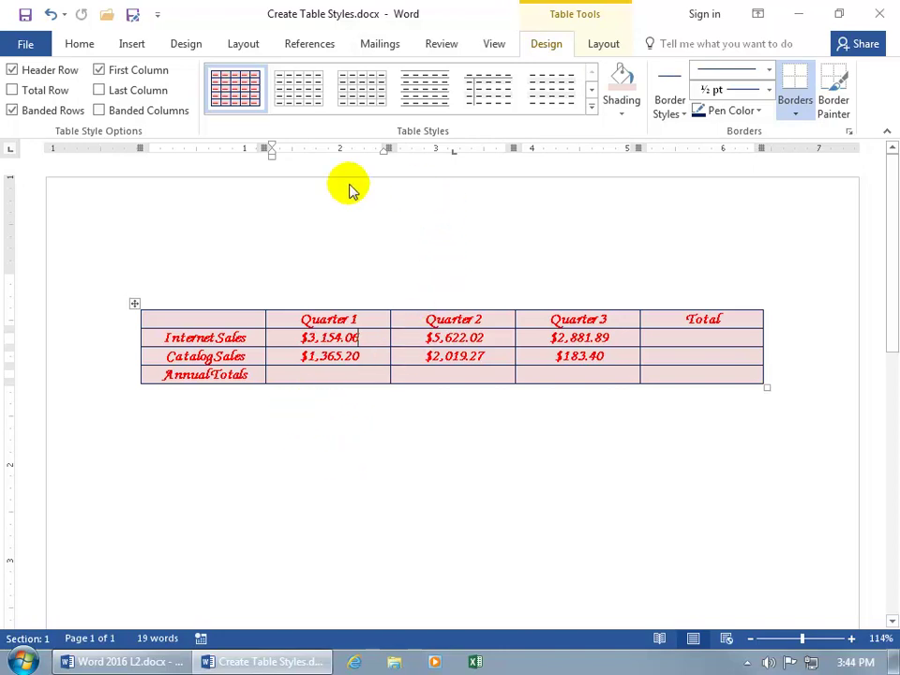
View the Pithy style's modification settings and its delete option without changing anything.
{"action": "right_click", "coordinate": [238, 91]}
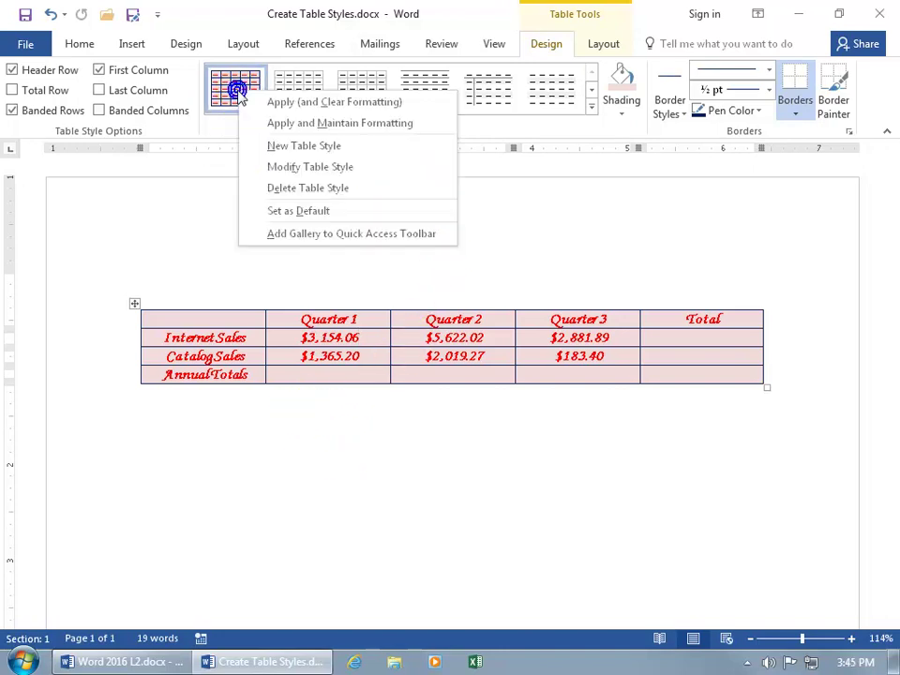
{"action": "left_click", "coordinate": [283, 166]}
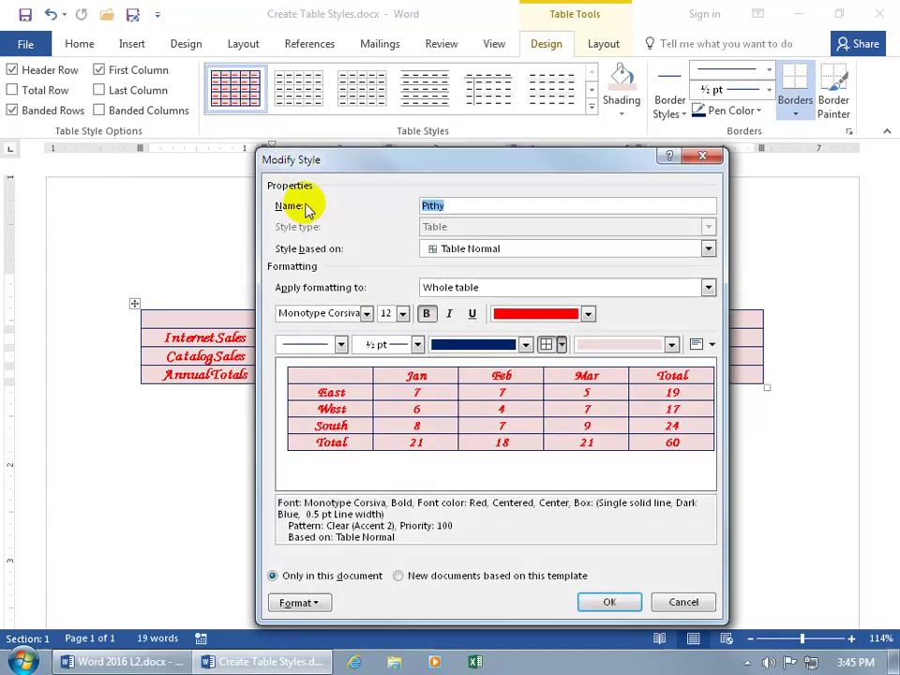
{"action": "left_click", "coordinate": [667, 597]}
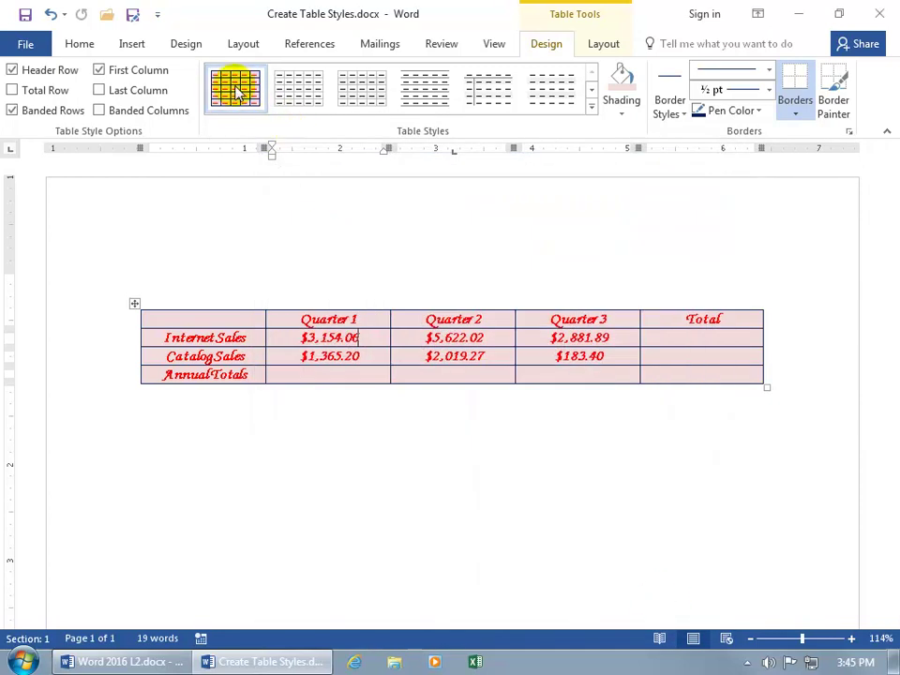
{"action": "right_click", "coordinate": [237, 90]}
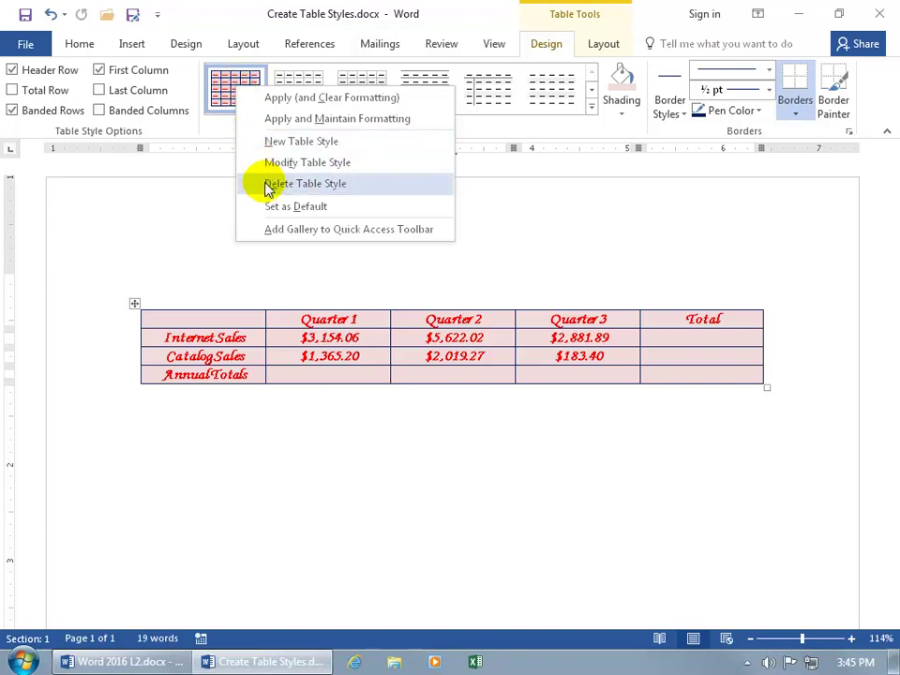
{"action": "left_click", "coordinate": [222, 276]}
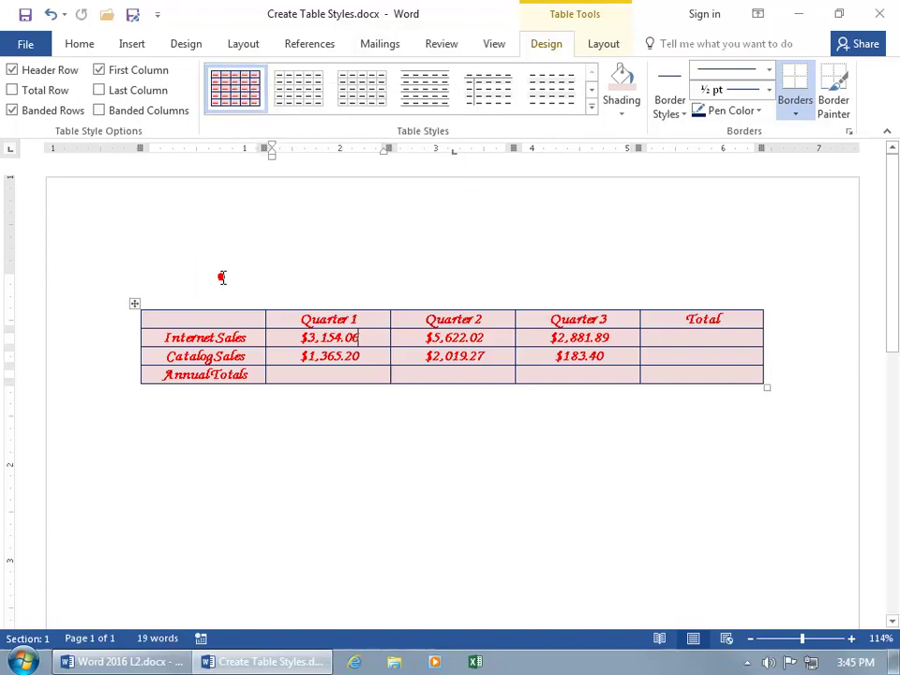
Create a new blank document for checking whether the Pithy style is available there.
{"action": "left_click", "coordinate": [27, 46]}
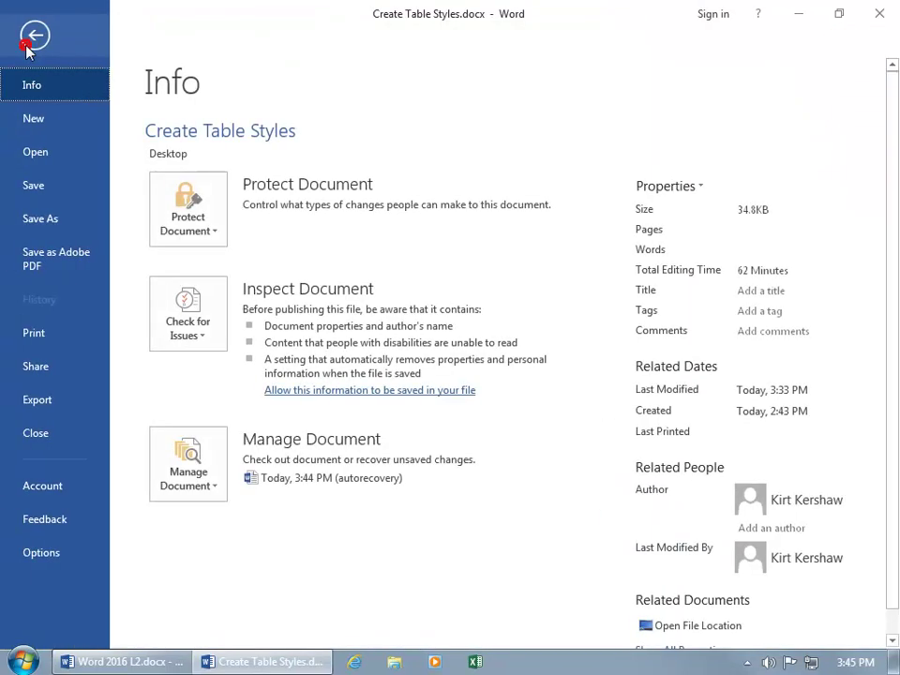
{"action": "left_click", "coordinate": [35, 120]}
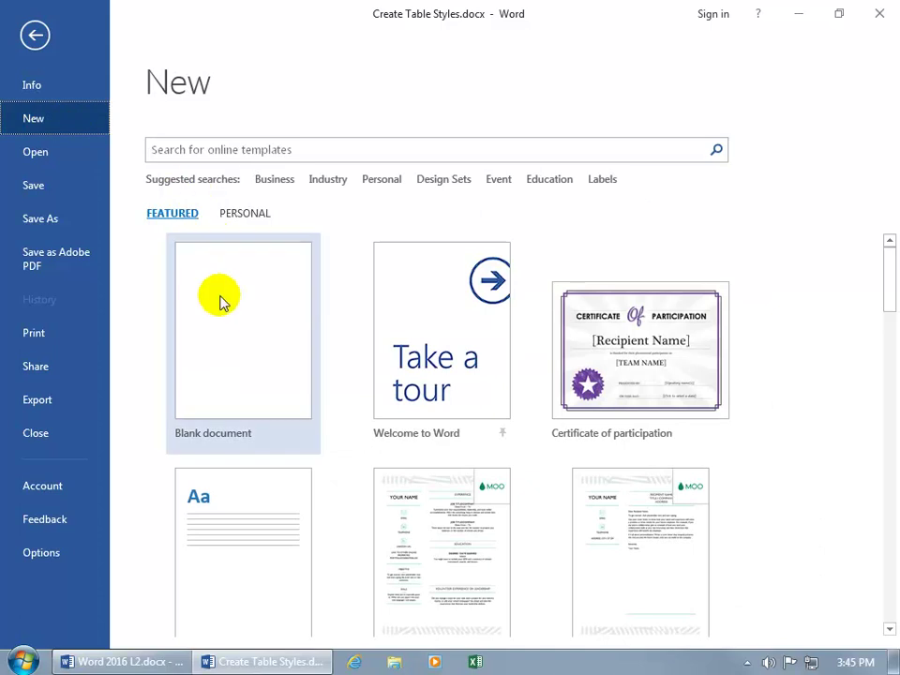
{"action": "left_click", "coordinate": [223, 324]}
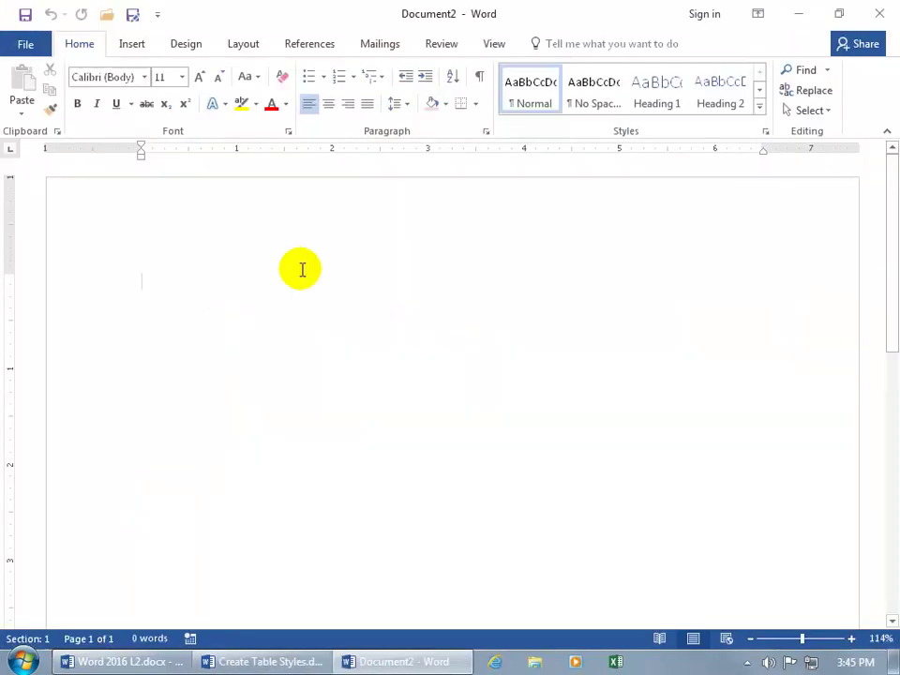
Insert a one-cell table, preview the Pithy style on it, and close the new document without saving.
{"action": "left_click", "coordinate": [134, 49]}
{"action": "left_click", "coordinate": [64, 103]}
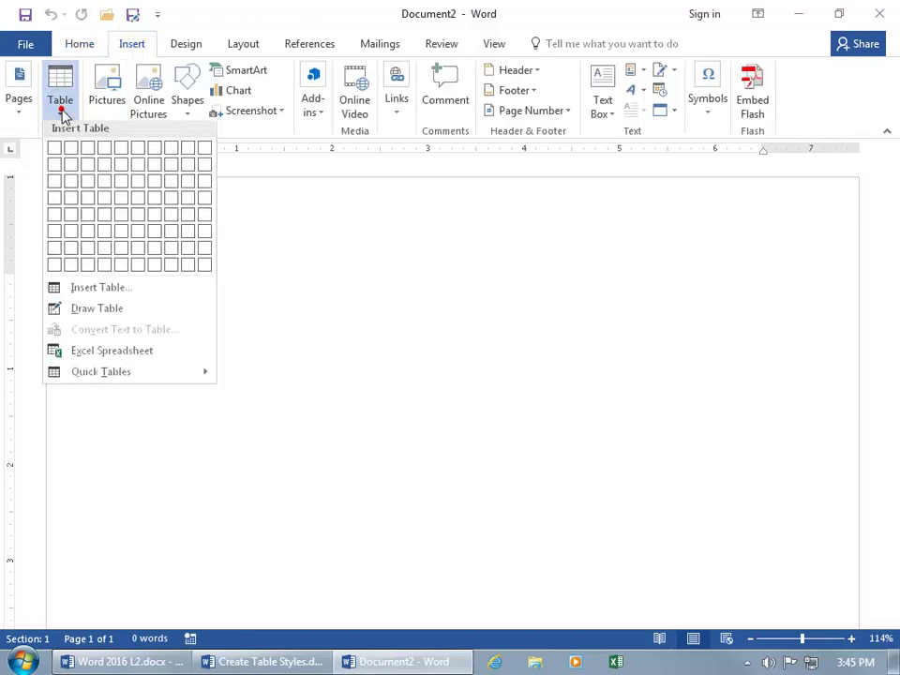
{"action": "left_click", "coordinate": [62, 154]}
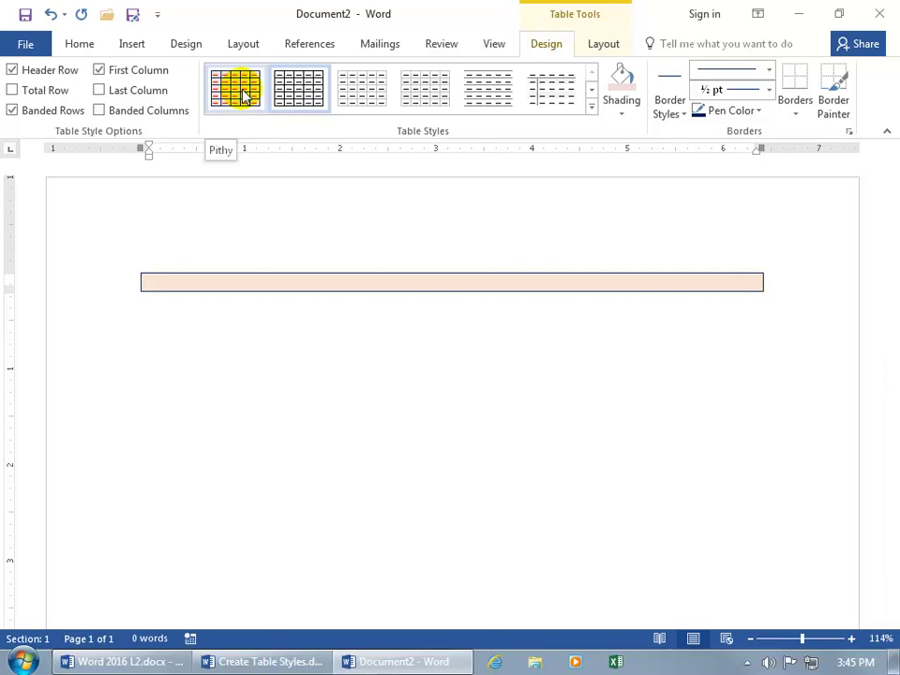
{"action": "left_click", "coordinate": [879, 13]}
{"action": "left_click", "coordinate": [464, 367]}
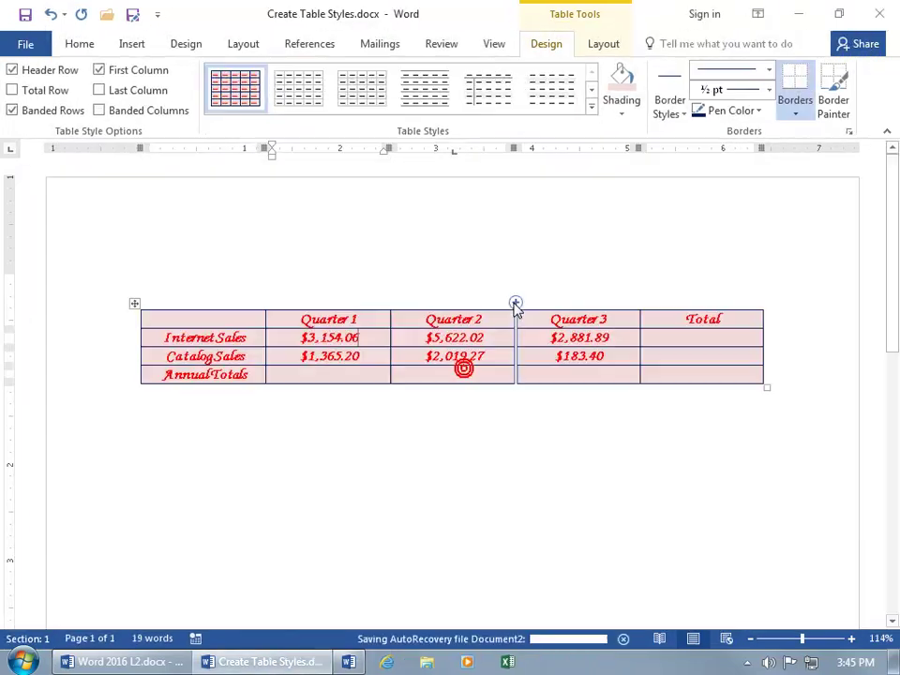